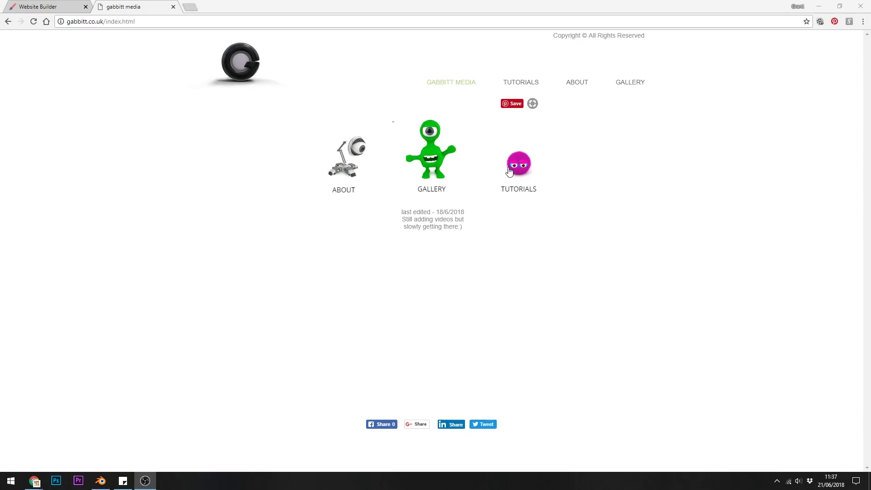
Browse the gabbitt media Beginner Blender course list, then return to the tutorials overview
{"action": "left_click", "coordinate": [518, 170]}
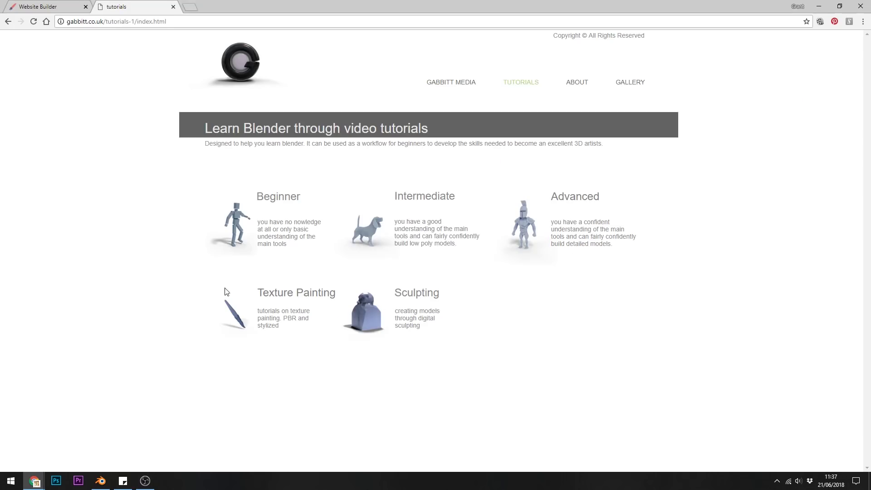
{"action": "left_click", "coordinate": [227, 236]}
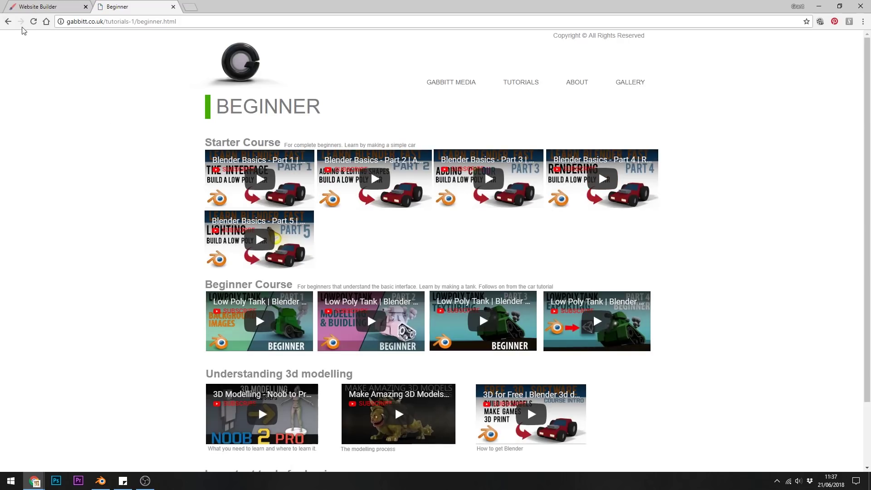
{"action": "left_click", "coordinate": [8, 22]}
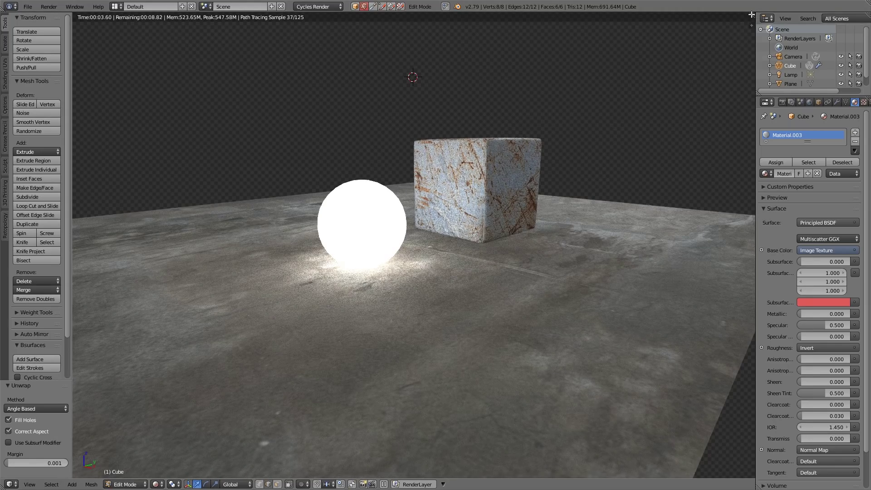
Split the view and turn the right half into a Node Editor showing Material.003, tool shelf hidden
{"action": "left_click_drag", "start_coordinate": [751, 14], "coordinate": [424, 32]}
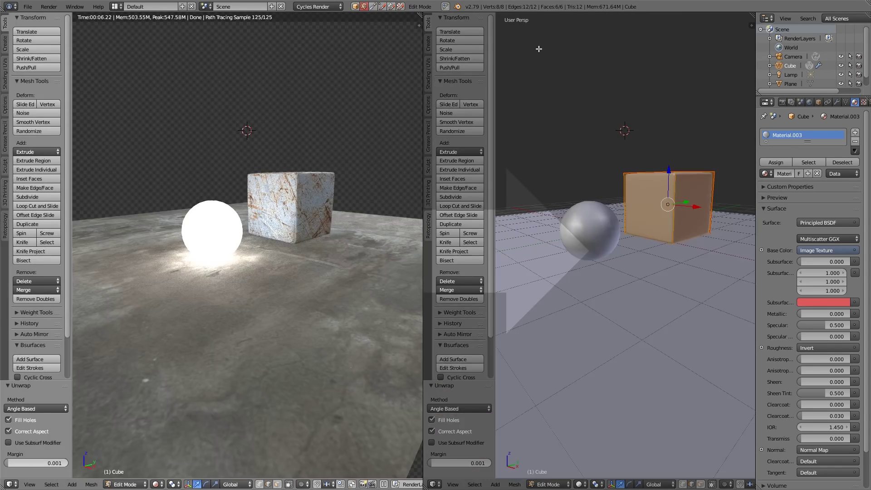
{"action": "left_click_drag", "start_coordinate": [539, 49], "coordinate": [539, 50]}
{"action": "left_click_drag", "start_coordinate": [751, 14], "coordinate": [427, 55]}
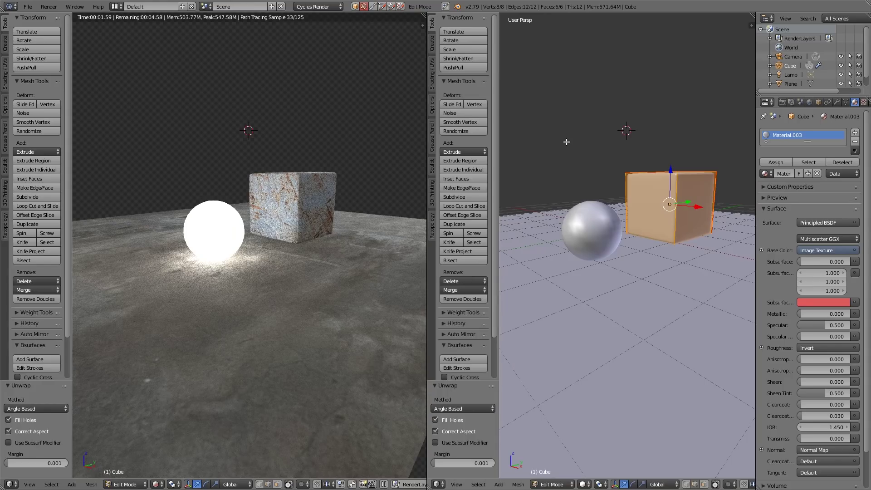
{"action": "key", "text": "t"}
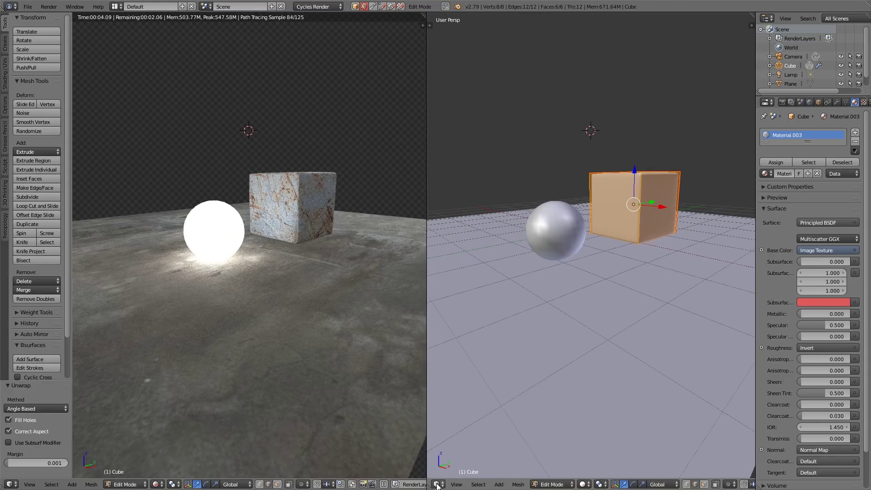
{"action": "left_click", "coordinate": [438, 484]}
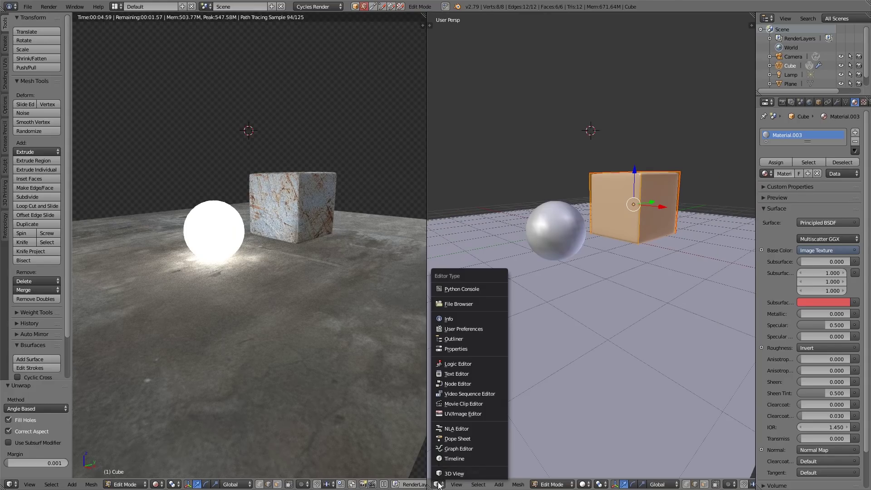
{"action": "left_click", "coordinate": [458, 383]}
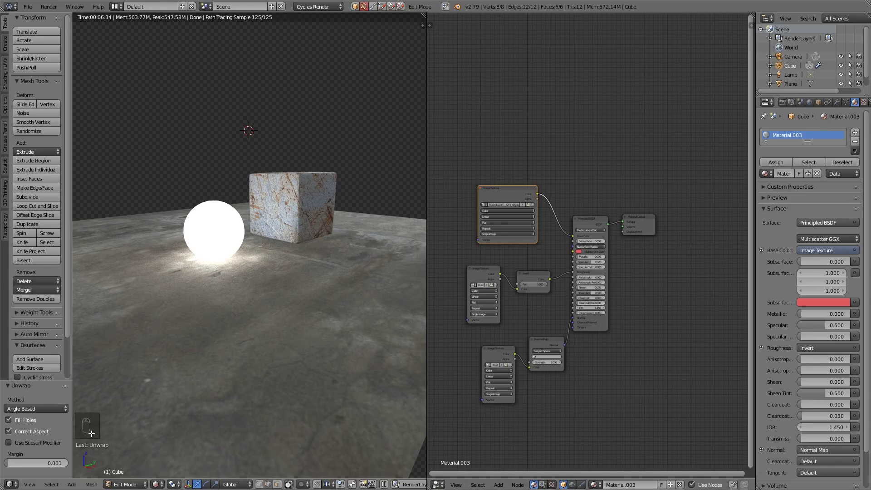
Select the floor Plane in Object Mode to show Material.001, leaving the left view in solid shading
{"action": "key", "text": "Tab"}
{"action": "key", "text": "shift+z"}
{"action": "right_click", "coordinate": [352, 298]}
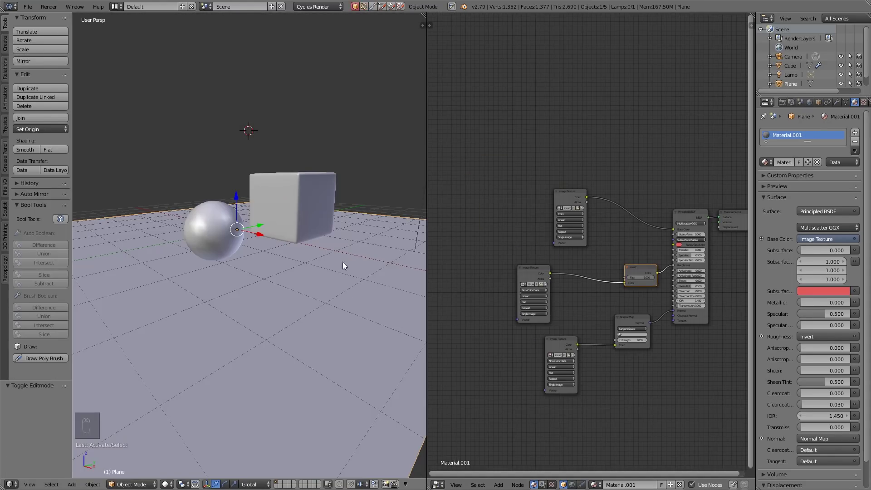
{"action": "left_click", "coordinate": [172, 485]}
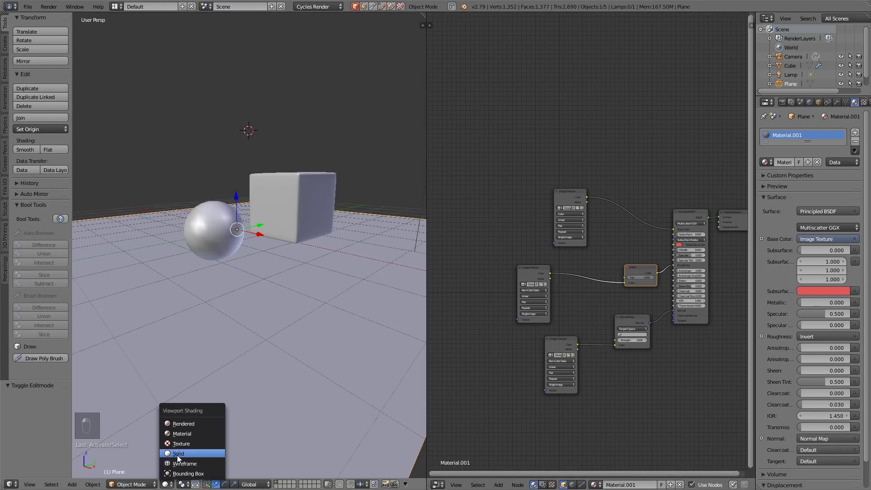
{"action": "left_click", "coordinate": [183, 423]}
{"action": "left_click", "coordinate": [168, 485]}
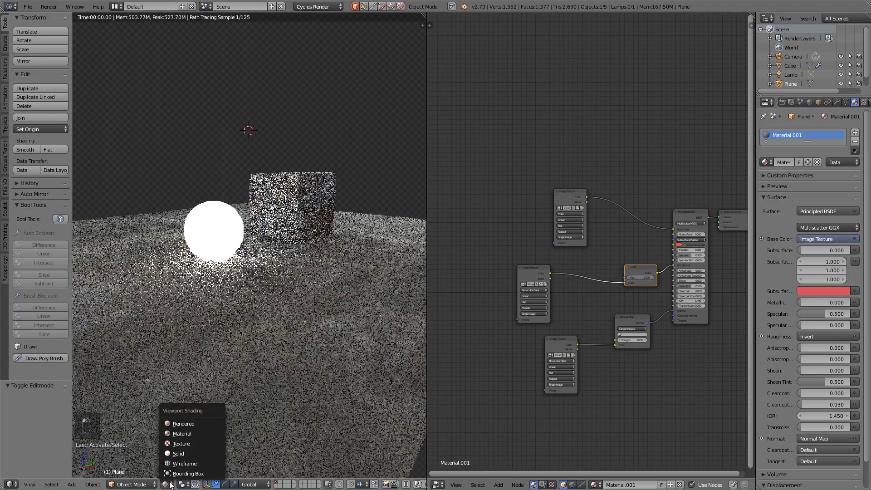
{"action": "left_click", "coordinate": [179, 453]}
{"action": "key", "text": "shift+z"}
{"action": "key", "text": "shift+z"}
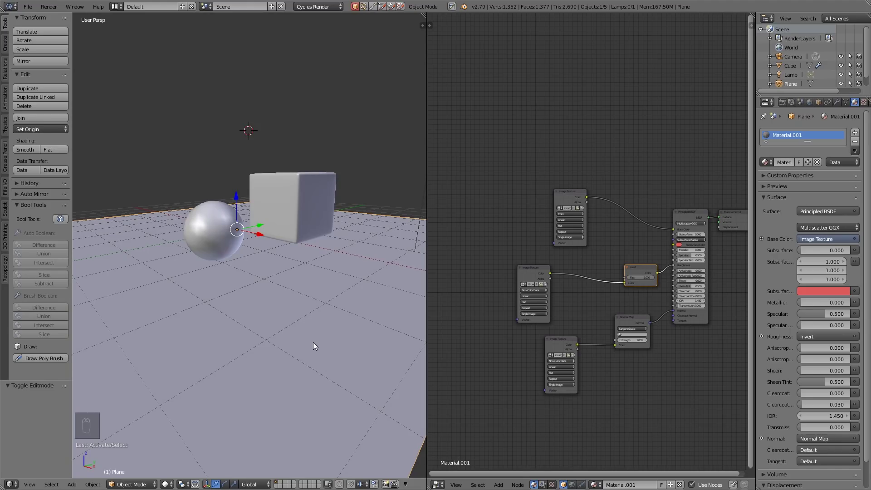
Create Material.005 with a Diffuse BSDF on the plane and put the plane in Edit Mode
{"action": "left_click", "coordinate": [670, 484]}
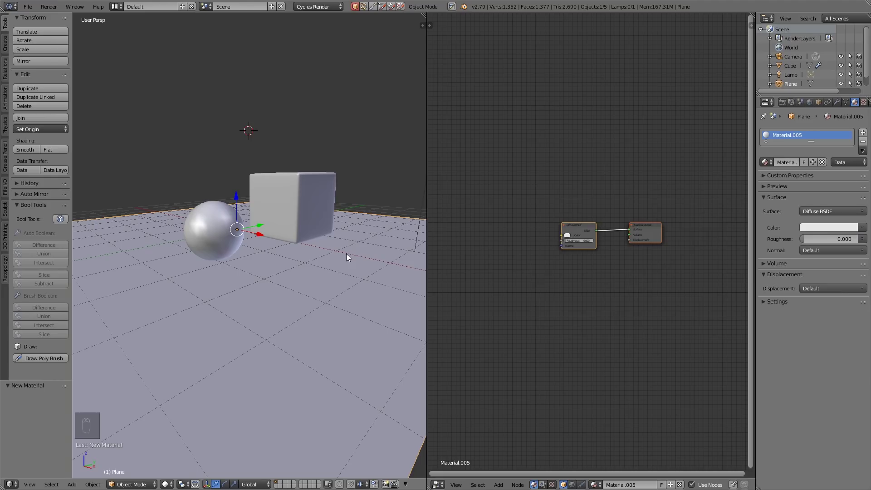
{"action": "key", "text": "Tab"}
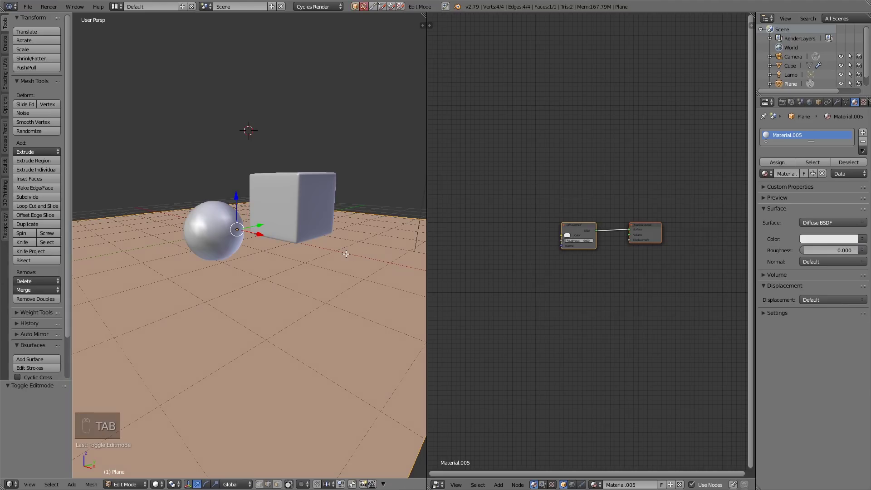
{"action": "left_click", "coordinate": [136, 485]}
{"action": "key", "text": "u"}
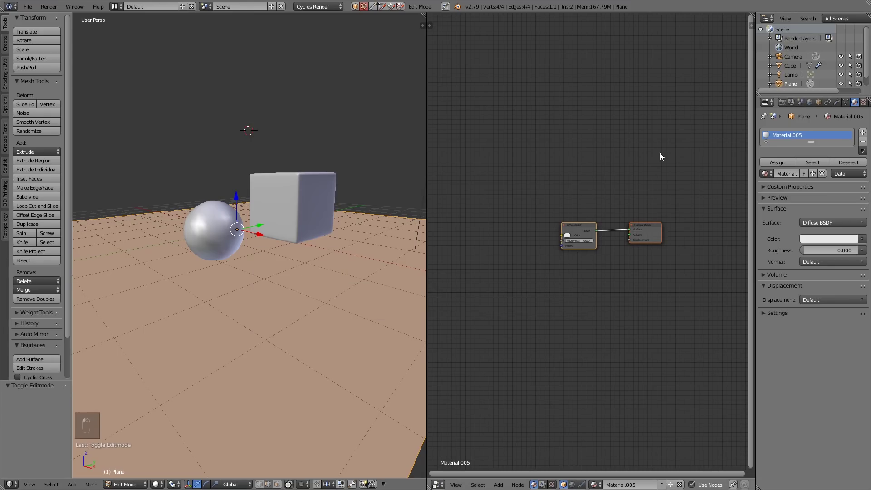
{"action": "middle_click_drag", "start_coordinate": [612, 285], "coordinate": [582, 285]}
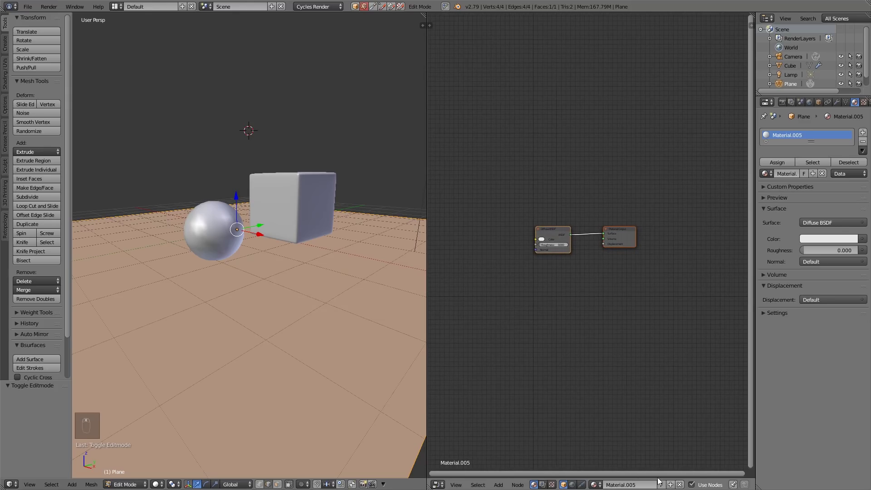
Delete the Diffuse BSDF node and add an unconnected Principled BSDF beside the Material Output
{"action": "scroll", "coordinate": [613, 272], "scroll_direction": "up", "scroll_amount": 2}
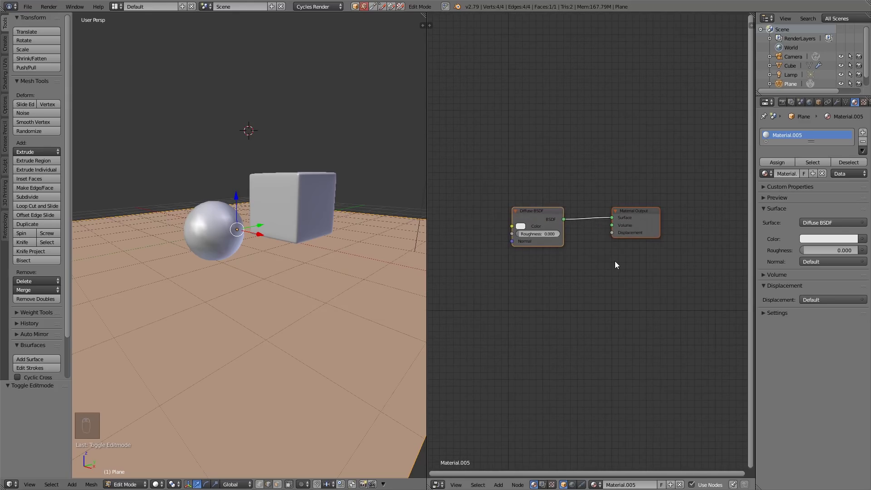
{"action": "left_click", "coordinate": [539, 216]}
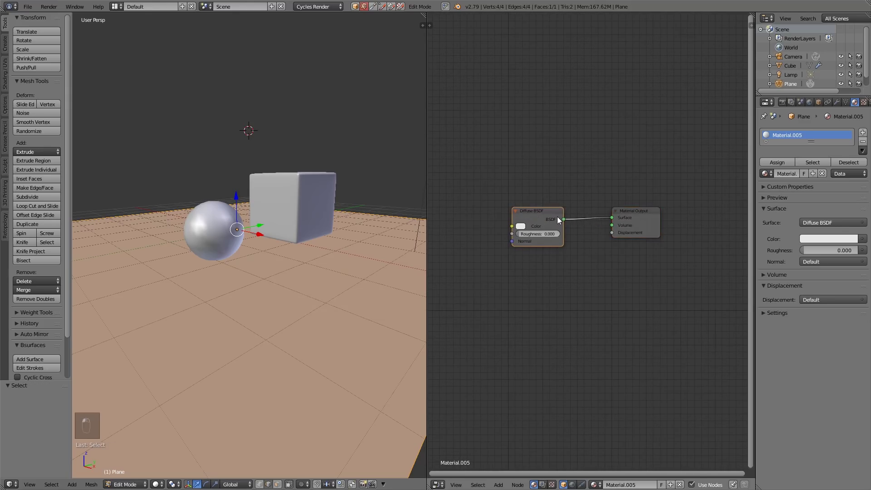
{"action": "key", "text": "shift+s"}
{"action": "mouse_move", "coordinate": [557, 217]}
{"action": "key", "text": "Delete"}
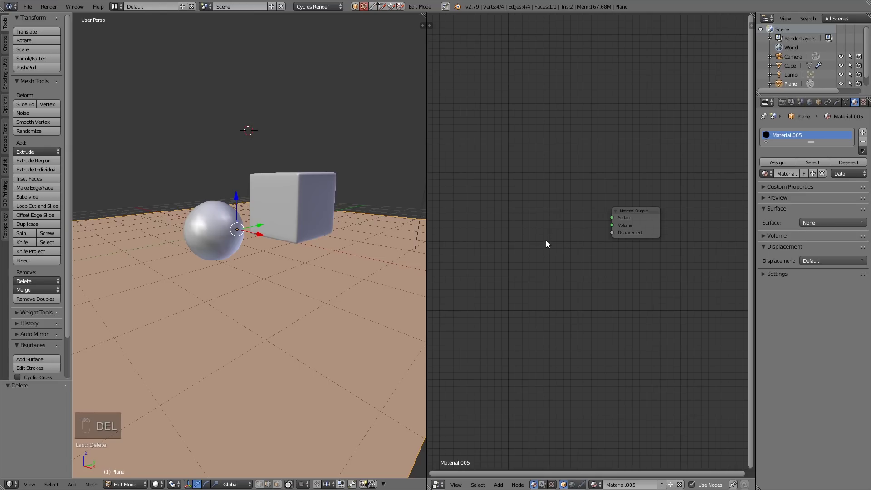
{"action": "key", "text": "shift+a"}
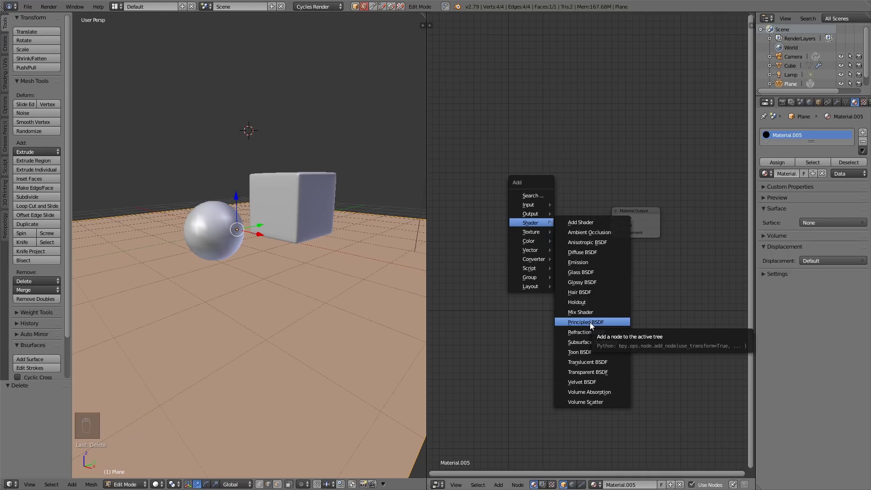
{"action": "left_click", "coordinate": [590, 322]}
{"action": "left_click", "coordinate": [590, 322]}
{"action": "left_click", "coordinate": [499, 484]}
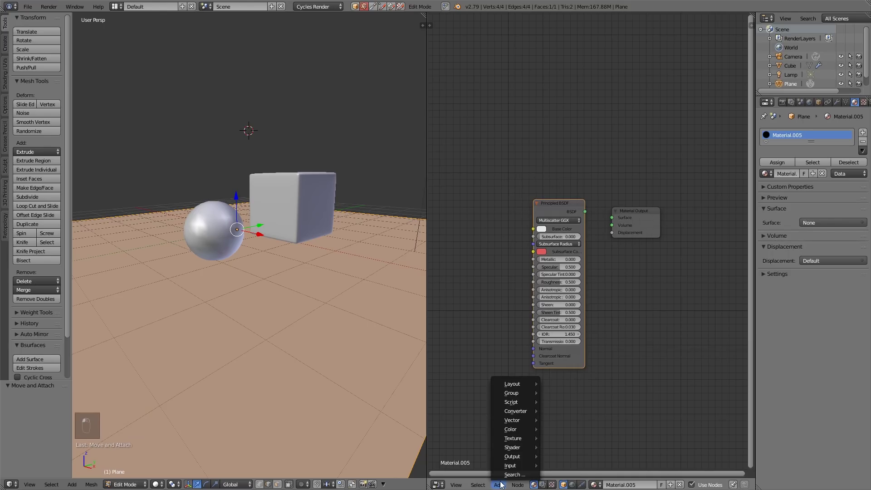
{"action": "key", "text": "Escape"}
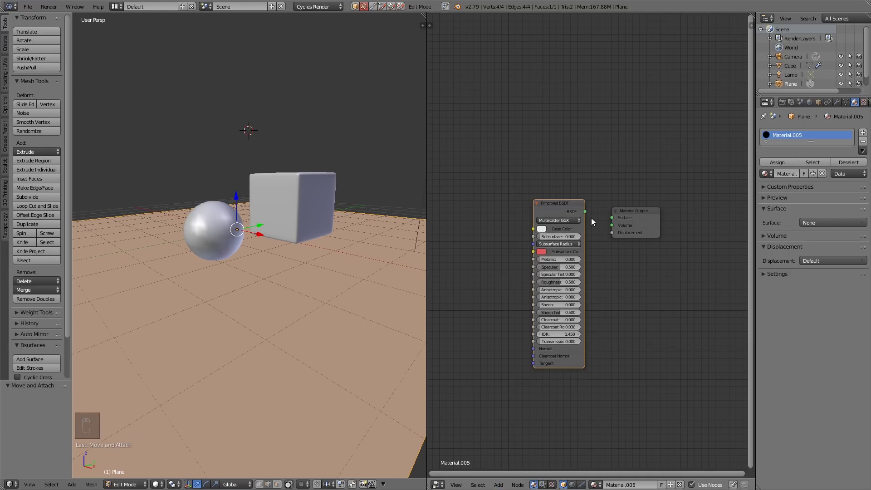
Link the Principled BSDF output to the Material Output's Surface socket
{"action": "left_click_drag", "start_coordinate": [584, 211], "coordinate": [612, 217]}
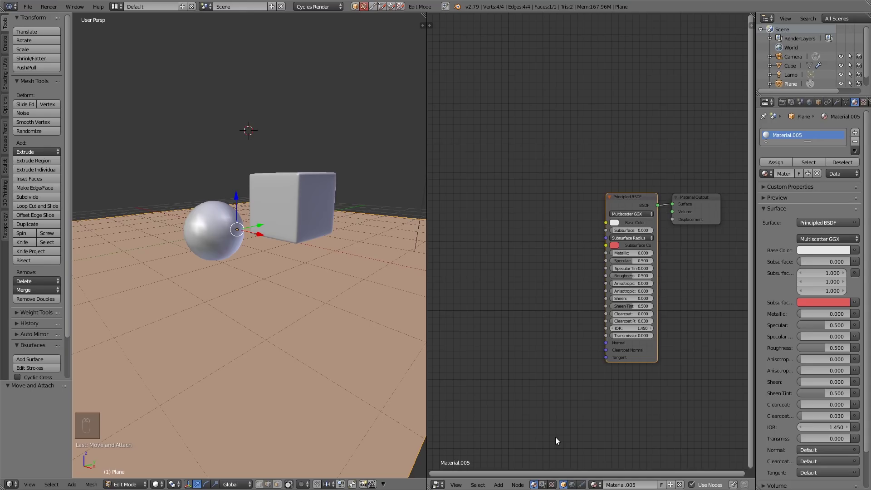
{"action": "key", "text": "alt+Tab"}
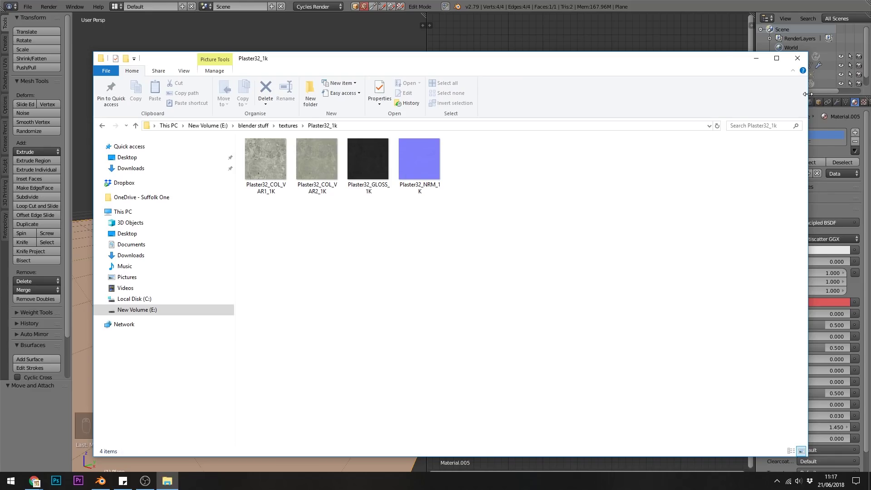
Add the Plaster32 COL_VAR1, GLOSS and NRM images from Explorer as Image Texture nodes
{"action": "left_click_drag", "start_coordinate": [807, 98], "coordinate": [499, 97]}
{"action": "left_click_drag", "start_coordinate": [271, 164], "coordinate": [546, 121]}
{"action": "left_click_drag", "start_coordinate": [379, 169], "coordinate": [530, 253]}
{"action": "left_click", "coordinate": [426, 170]}
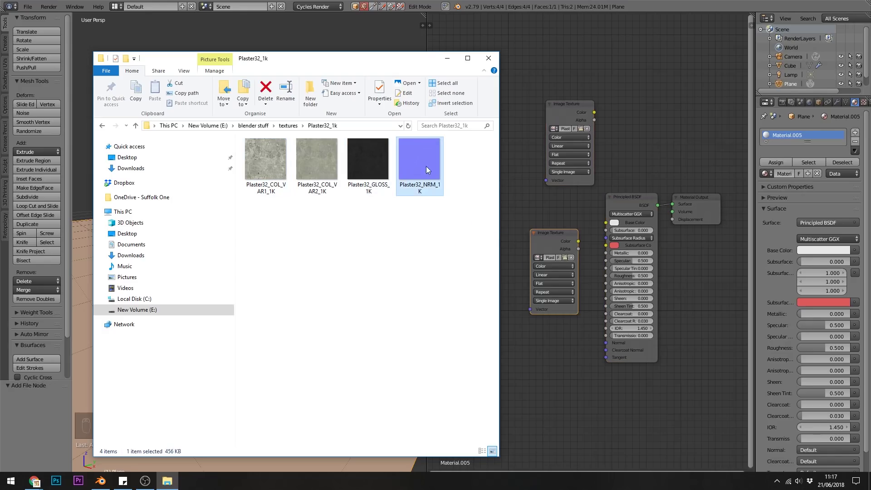
{"action": "left_click_drag", "start_coordinate": [548, 395], "coordinate": [486, 355]}
{"action": "left_click", "coordinate": [561, 368]}
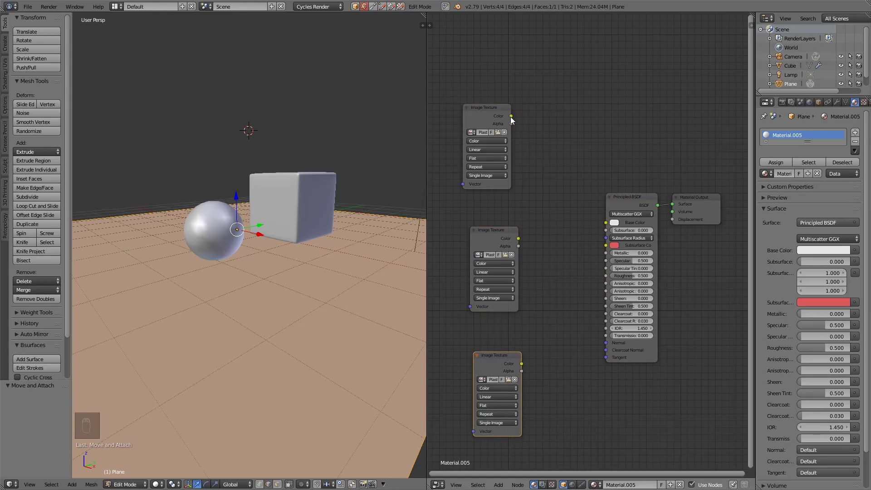
Connect the top colour texture to Base Color and switch the left view to rendered shading
{"action": "left_click_drag", "start_coordinate": [511, 116], "coordinate": [606, 223]}
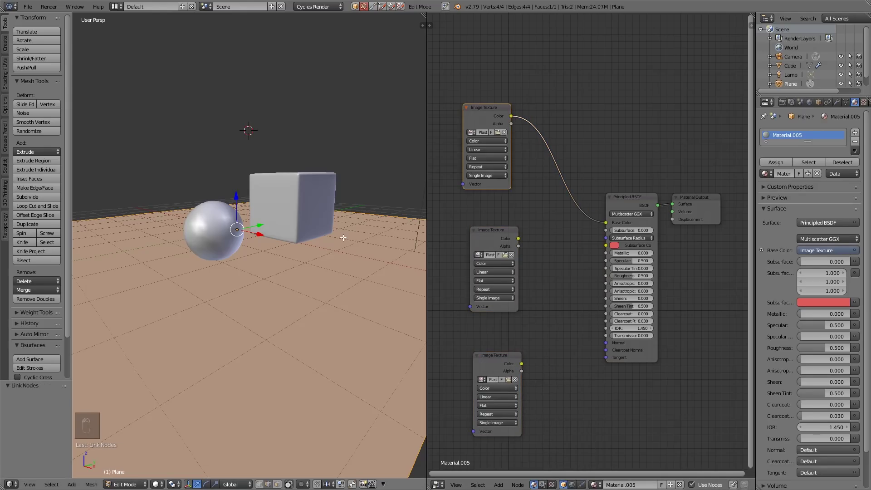
{"action": "key", "text": "shift+z"}
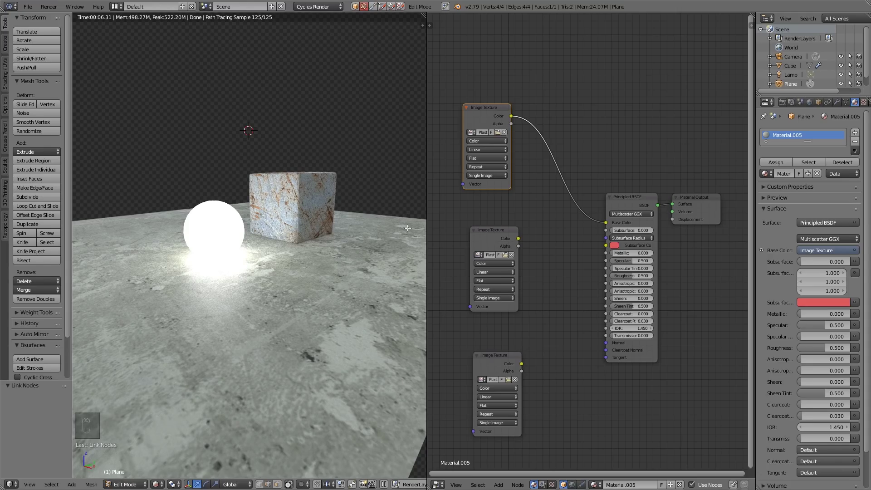
Route the GLOSS texture into the Principled BSDF Roughness through an inserted Invert node
{"action": "left_click_drag", "start_coordinate": [509, 251], "coordinate": [540, 253]}
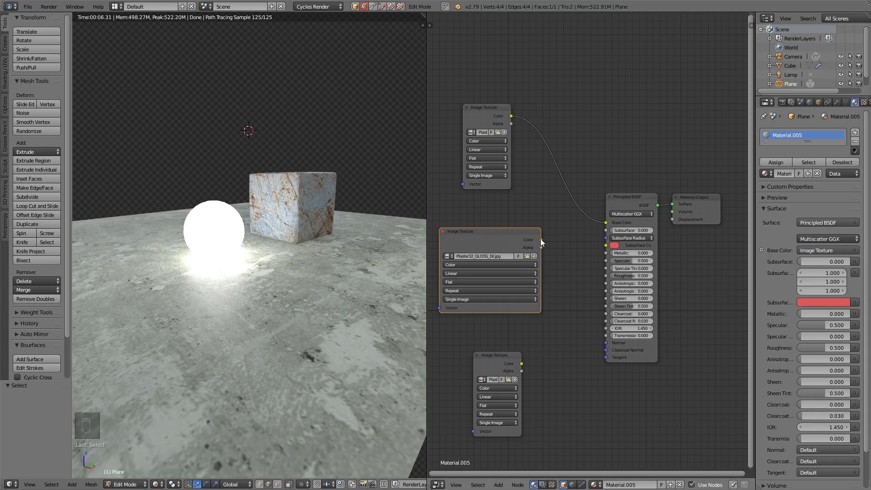
{"action": "left_click_drag", "start_coordinate": [541, 239], "coordinate": [607, 275]}
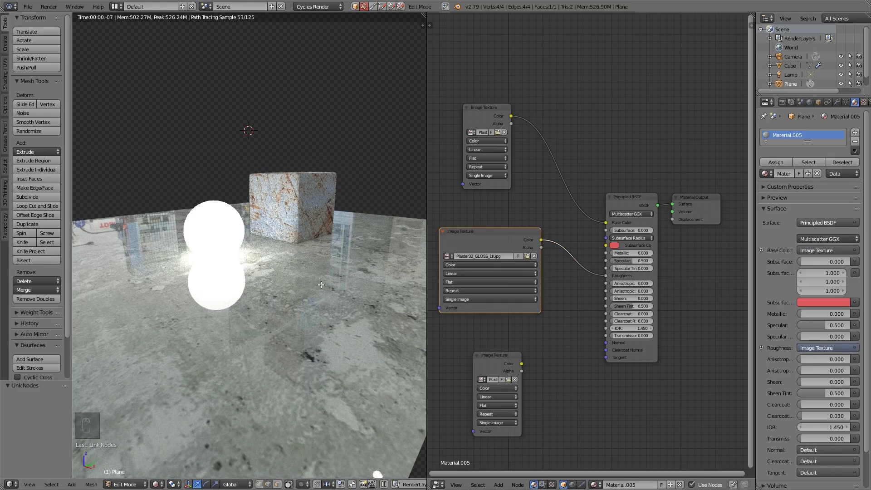
{"action": "left_click_drag", "start_coordinate": [498, 232], "coordinate": [395, 226]}
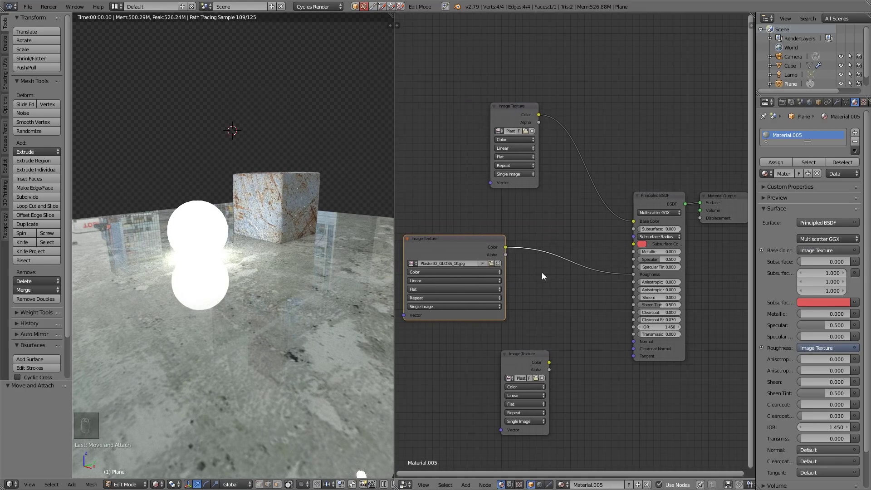
{"action": "key", "text": "shift+a"}
{"action": "mouse_move", "coordinate": [542, 274]}
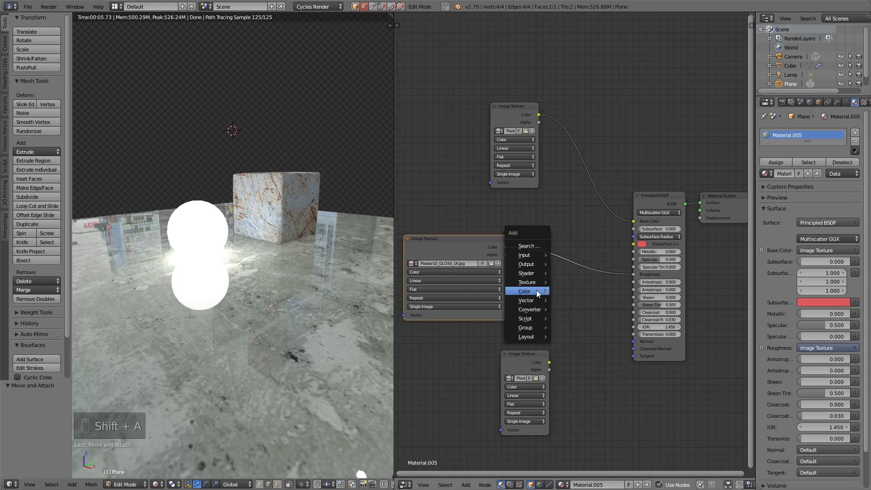
{"action": "mouse_move", "coordinate": [535, 290]}
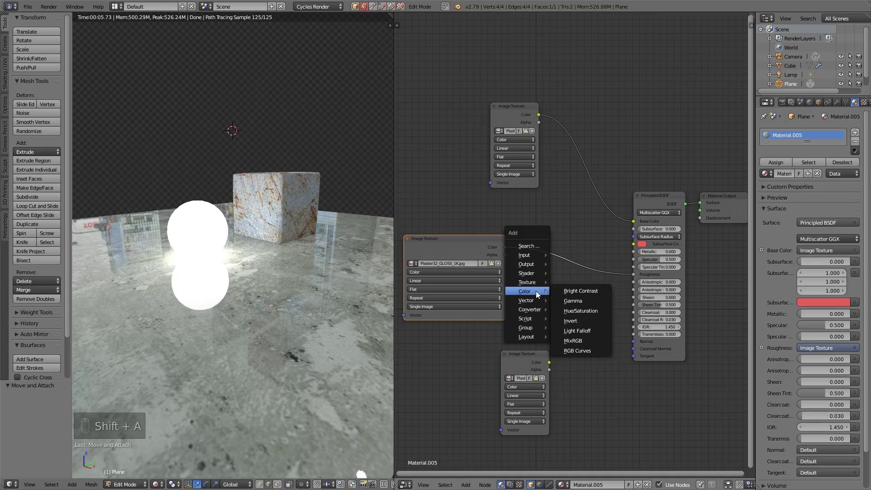
{"action": "left_click", "coordinate": [582, 320]}
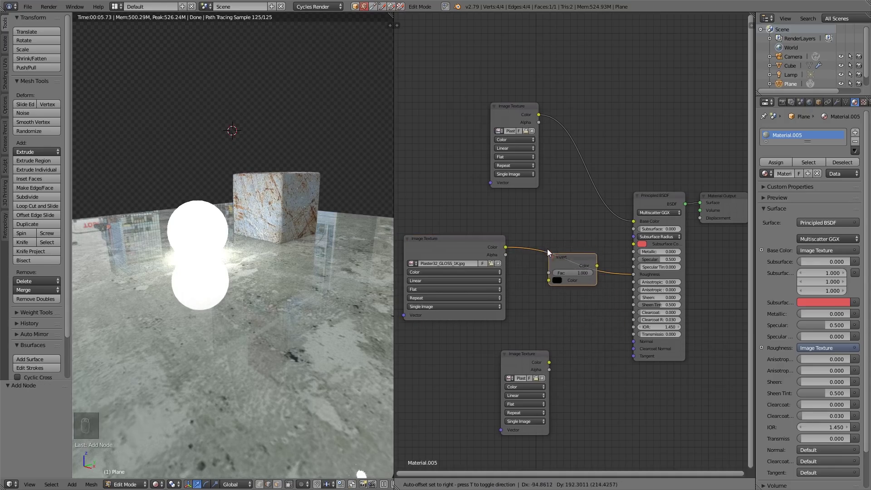
{"action": "left_click", "coordinate": [547, 248]}
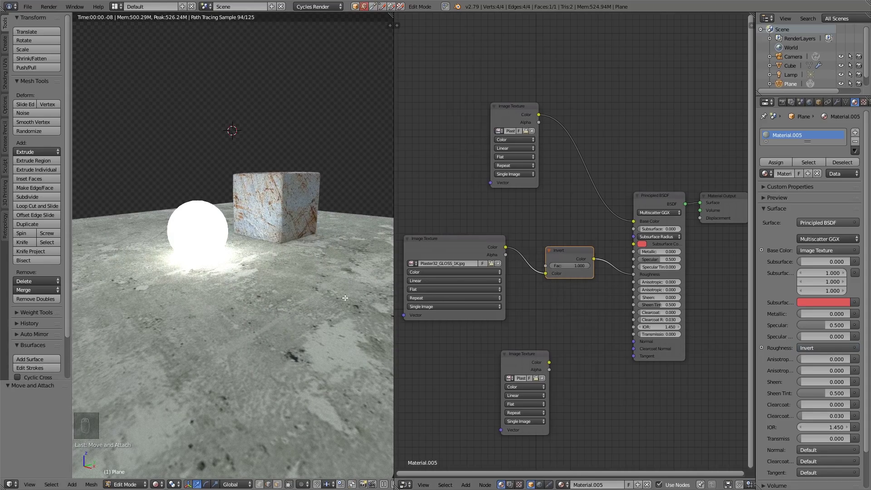
Set the GLOSS and NRM texture nodes' Color Space to Non-Color Data
{"action": "left_click_drag", "start_coordinate": [484, 240], "coordinate": [493, 251]}
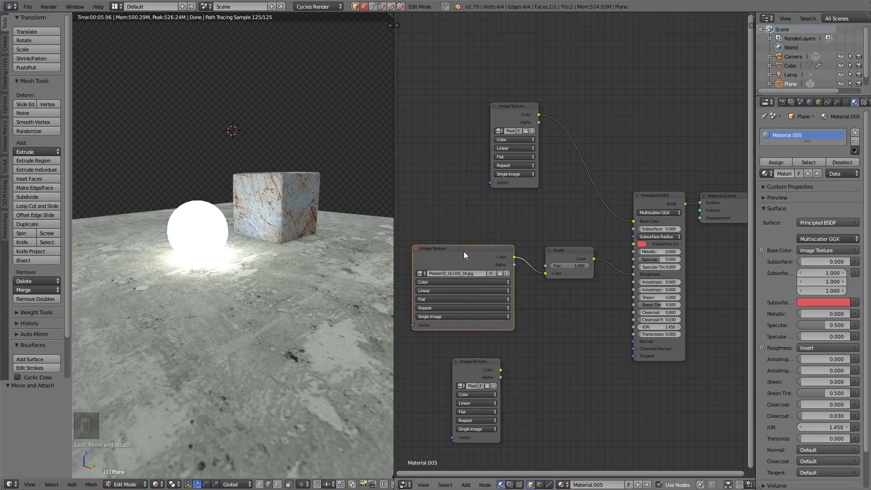
{"action": "left_click", "coordinate": [456, 282]}
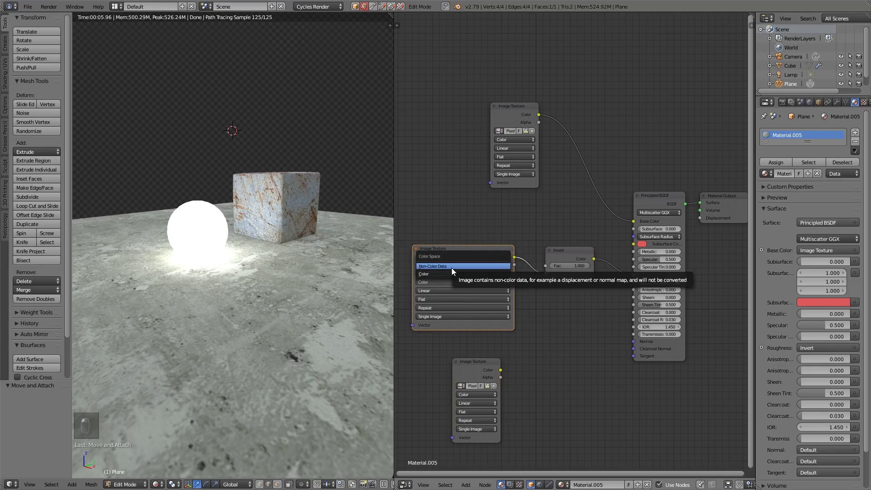
{"action": "left_click", "coordinate": [451, 267]}
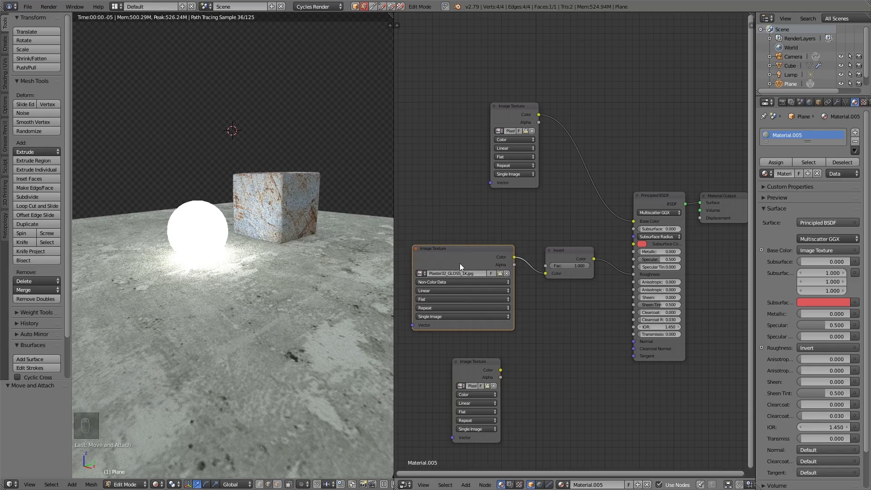
{"action": "left_click", "coordinate": [477, 395]}
{"action": "left_click", "coordinate": [476, 379]}
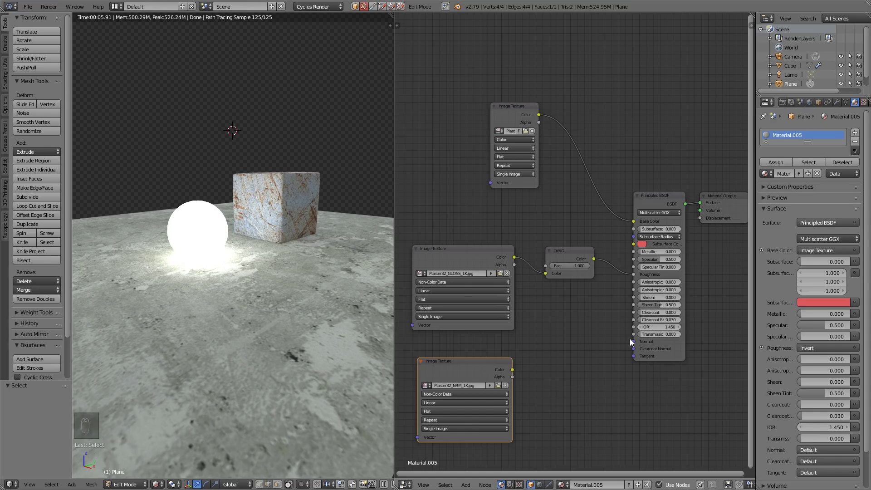
Feed the NRM texture through a new Normal Map node into the Principled BSDF Normal
{"action": "key", "text": "shift+a"}
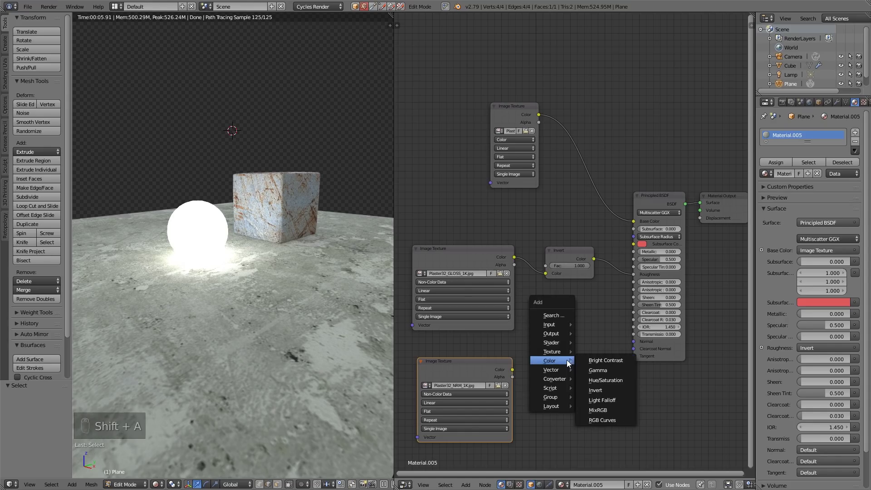
{"action": "mouse_move", "coordinate": [564, 369]}
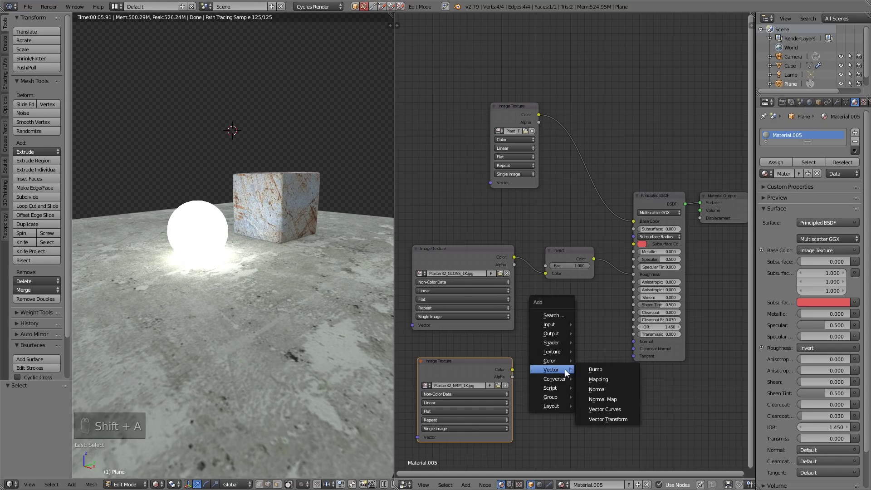
{"action": "left_click", "coordinate": [605, 398]}
{"action": "left_click", "coordinate": [547, 348]}
{"action": "left_click_drag", "start_coordinate": [512, 369], "coordinate": [545, 387]}
{"action": "left_click_drag", "start_coordinate": [595, 354], "coordinate": [634, 341]}
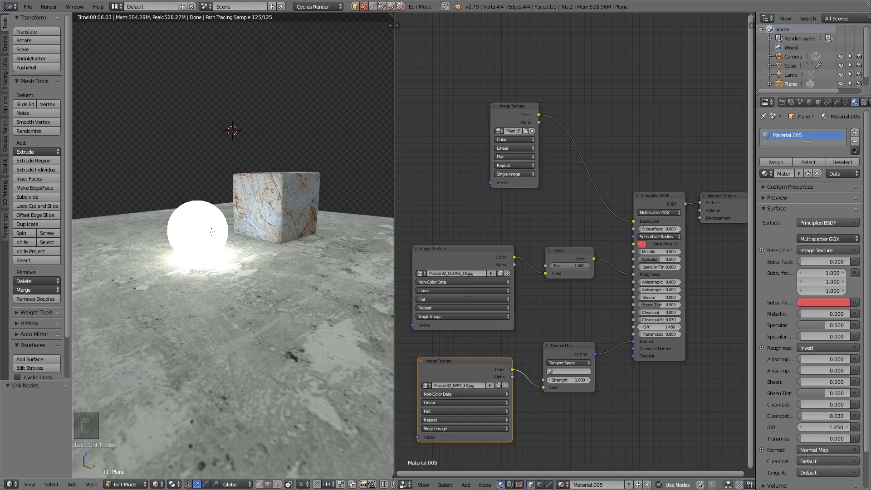
Uncheck Film > Transparent in Render properties so the city street HDR shows as the background
{"action": "left_click", "coordinate": [783, 102]}
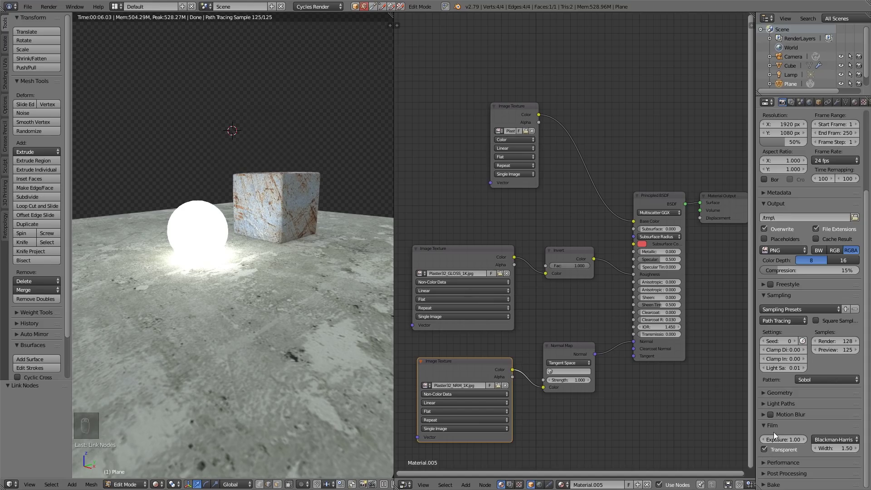
{"action": "left_click", "coordinate": [765, 449]}
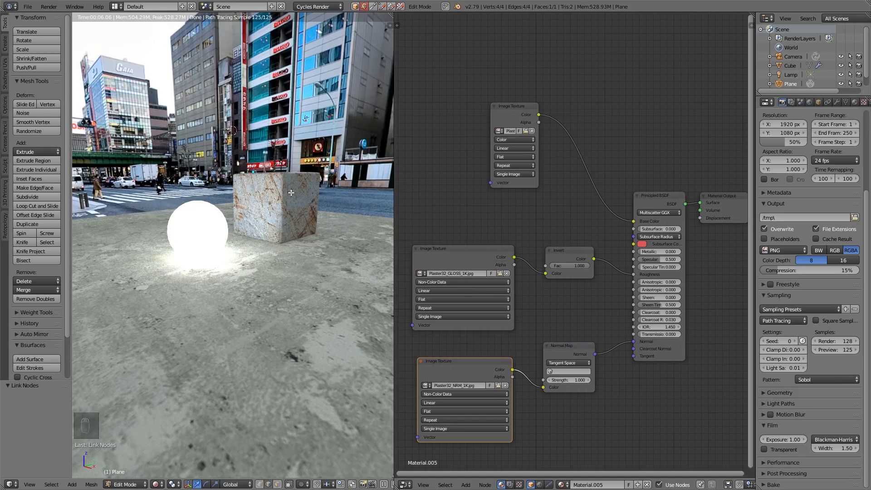
Show the World shader nodes with the environment texture, then re-enable Film > Transparent
{"action": "left_click", "coordinate": [540, 485]}
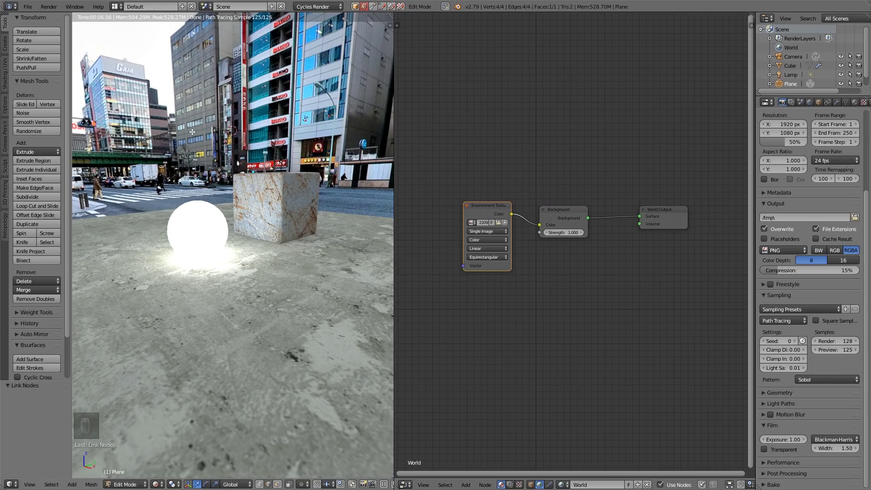
{"action": "left_click", "coordinate": [765, 449]}
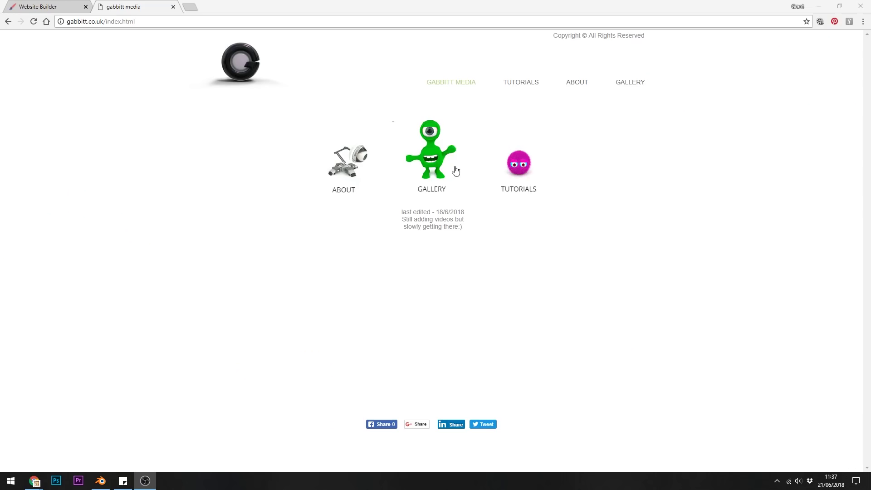
From the Tutorials page, view Beginner, return, and open the Intermediate tutorials page
{"action": "left_click", "coordinate": [518, 171]}
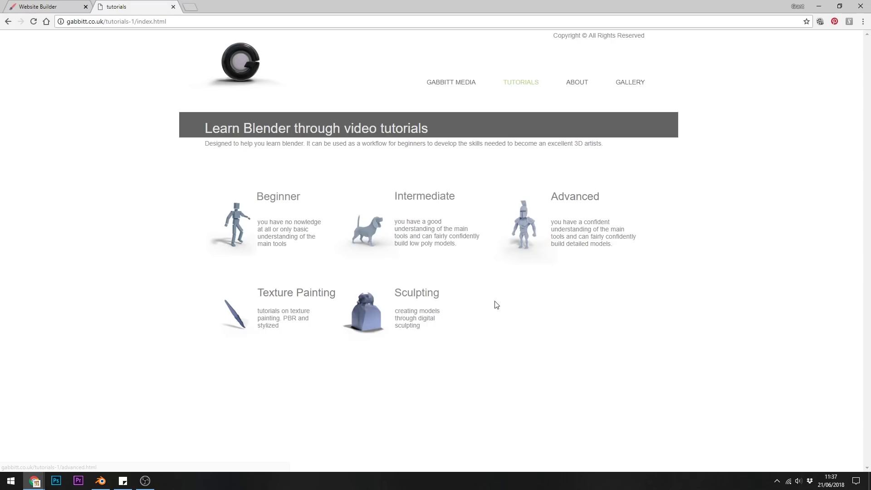
{"action": "left_click", "coordinate": [229, 236]}
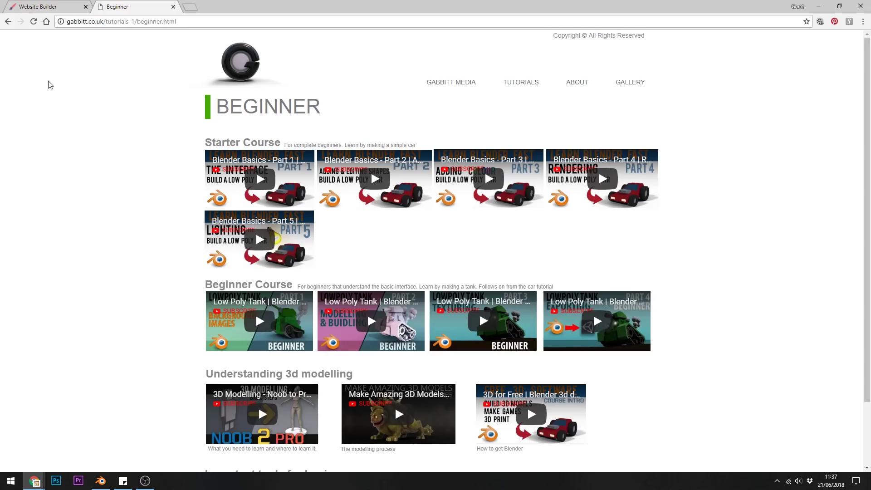
{"action": "left_click", "coordinate": [8, 21]}
{"action": "left_click", "coordinate": [367, 229]}
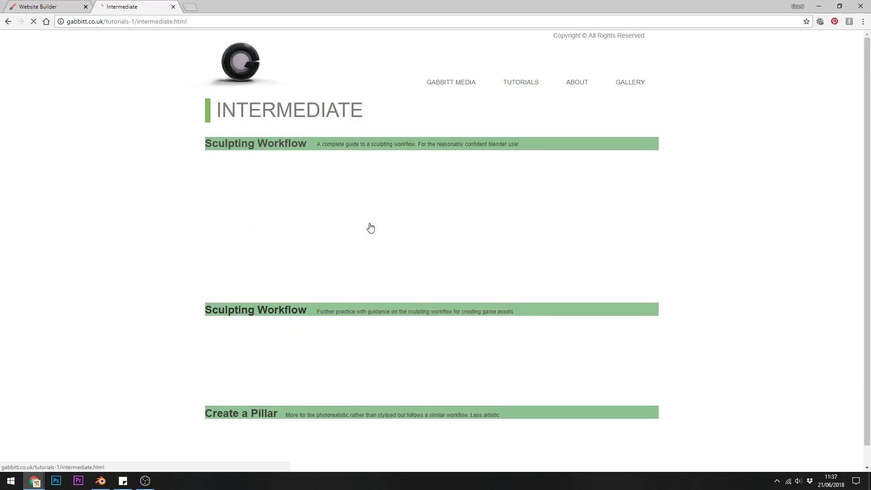